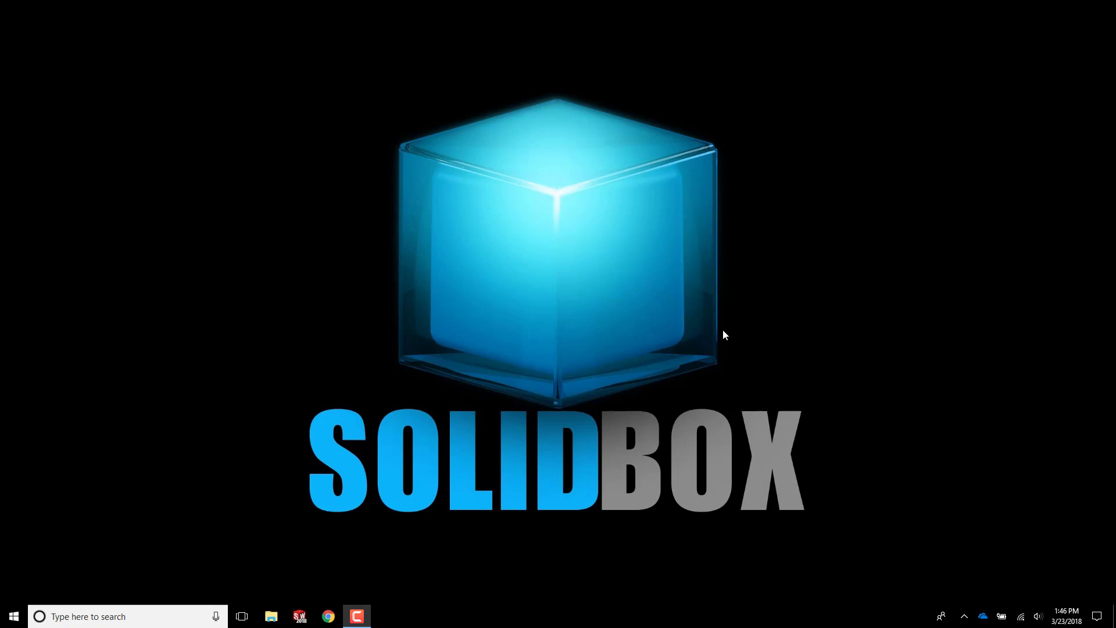
# - Check the current driver version in NVIDIA Control Panel, then Google 'nvidia drivers'
pyautogui.rightClick(690, 314)
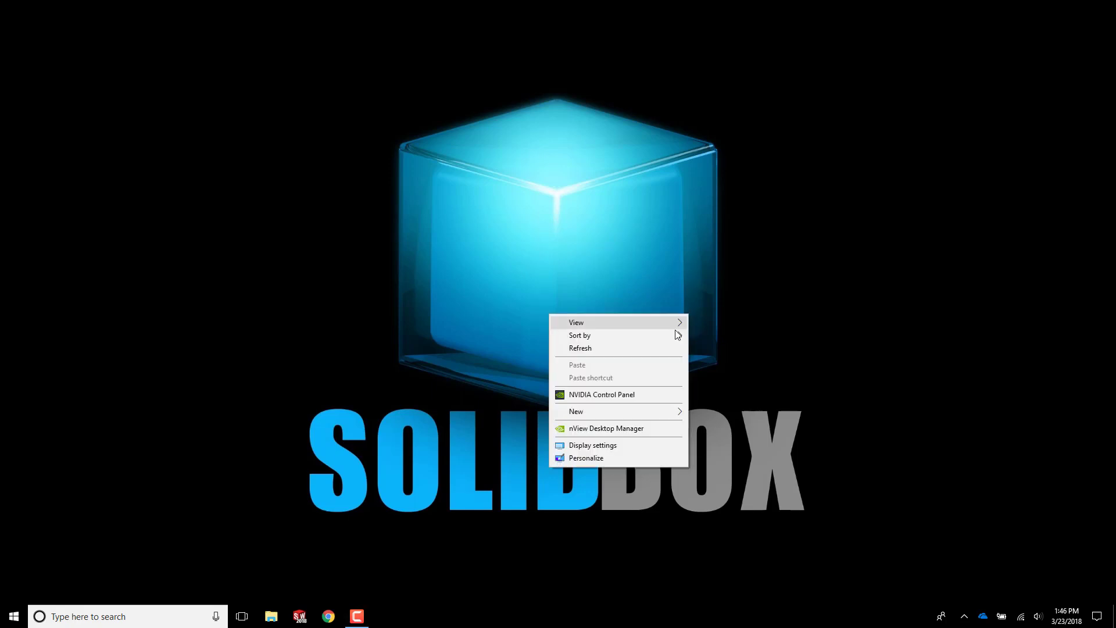
pyautogui.click(643, 397)
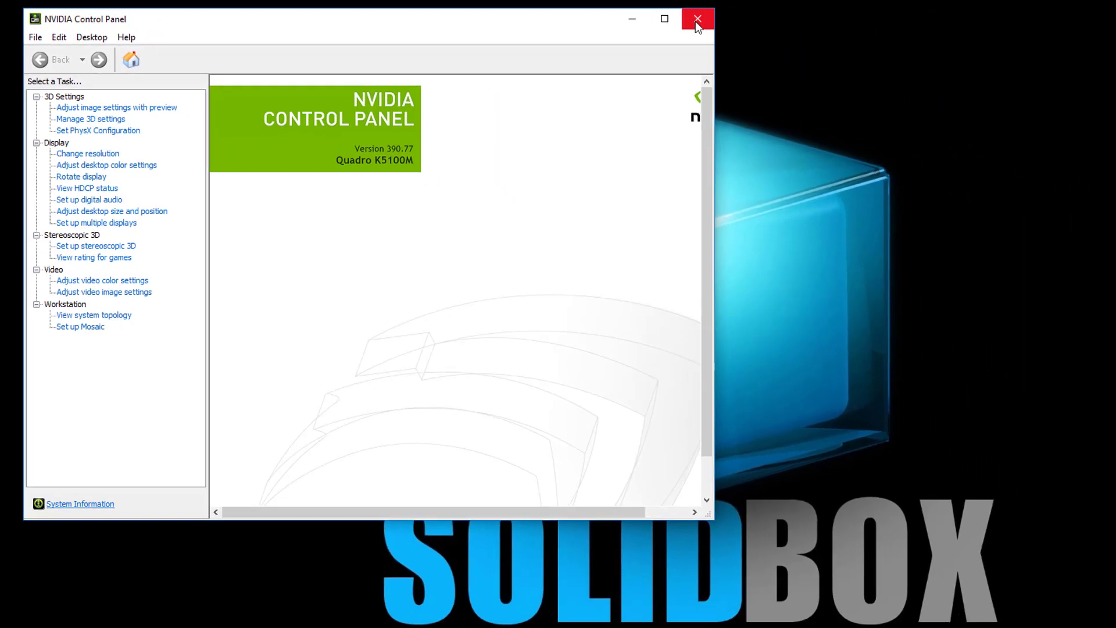
pyautogui.click(963, 9)
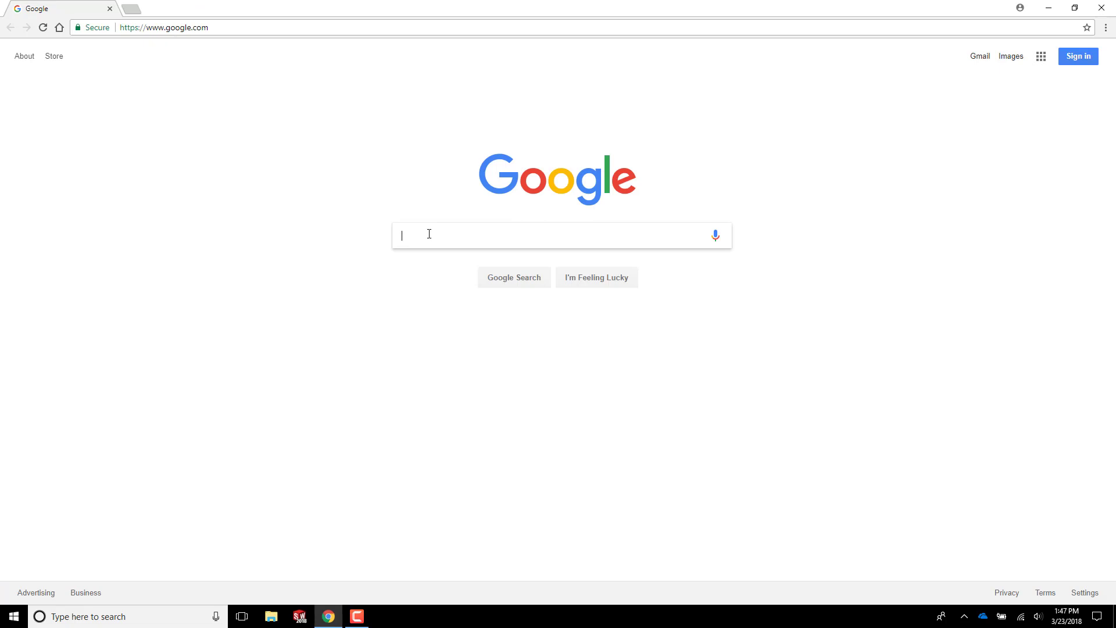
pyautogui.write('nvidia')
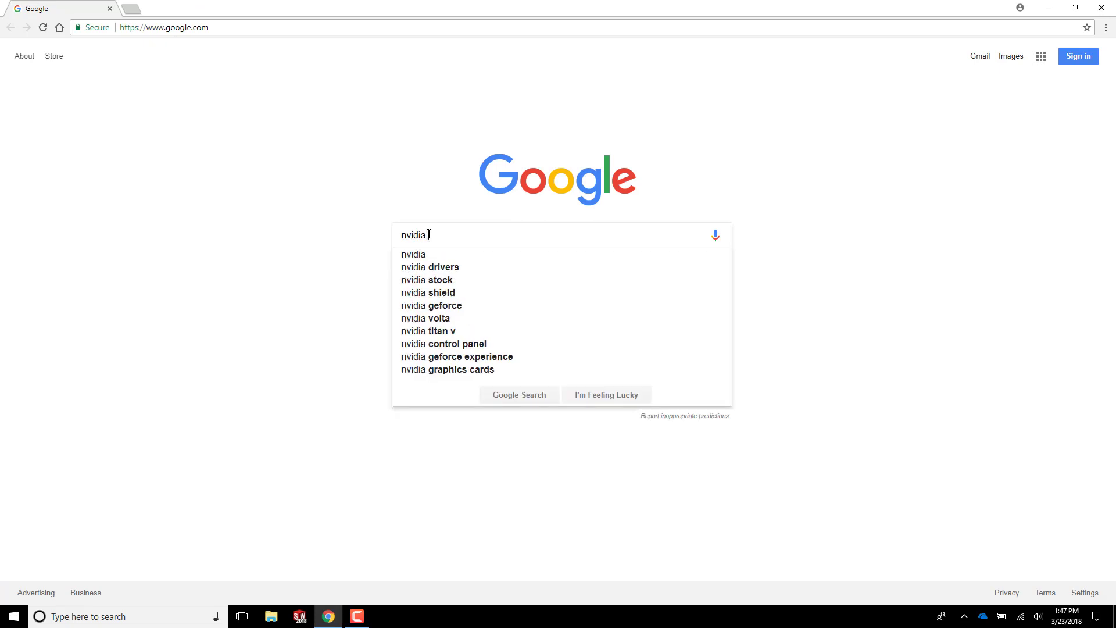
pyautogui.write(' drivers')
pyautogui.press('Return')
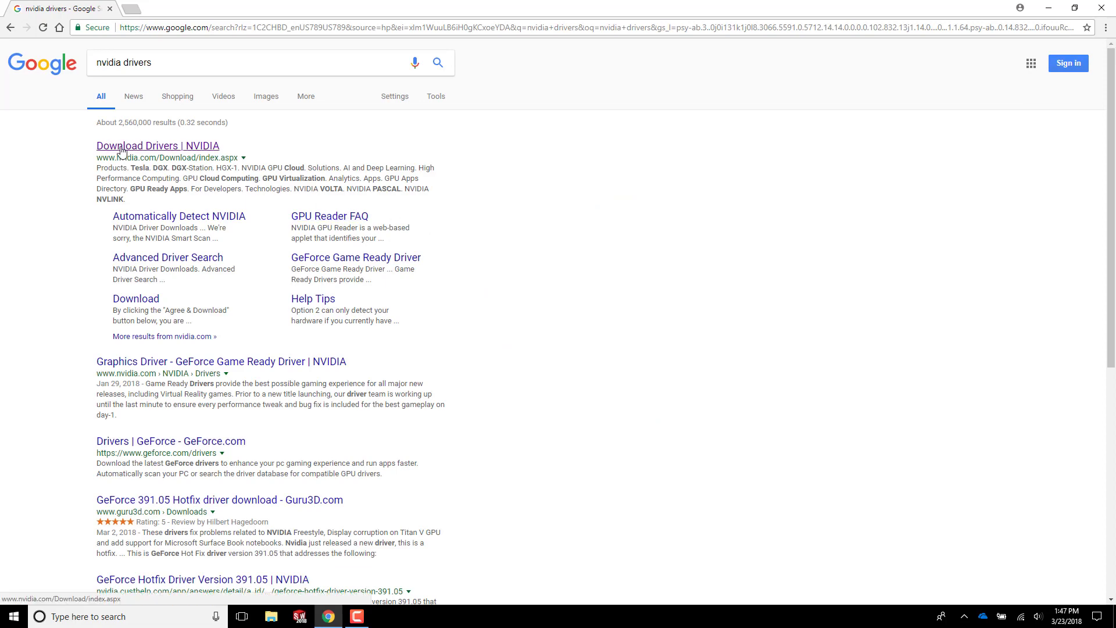
# - Open NVIDIA's Download Drivers page and choose Quadro with Quadro Series (Notebooks)
pyautogui.click(166, 150)
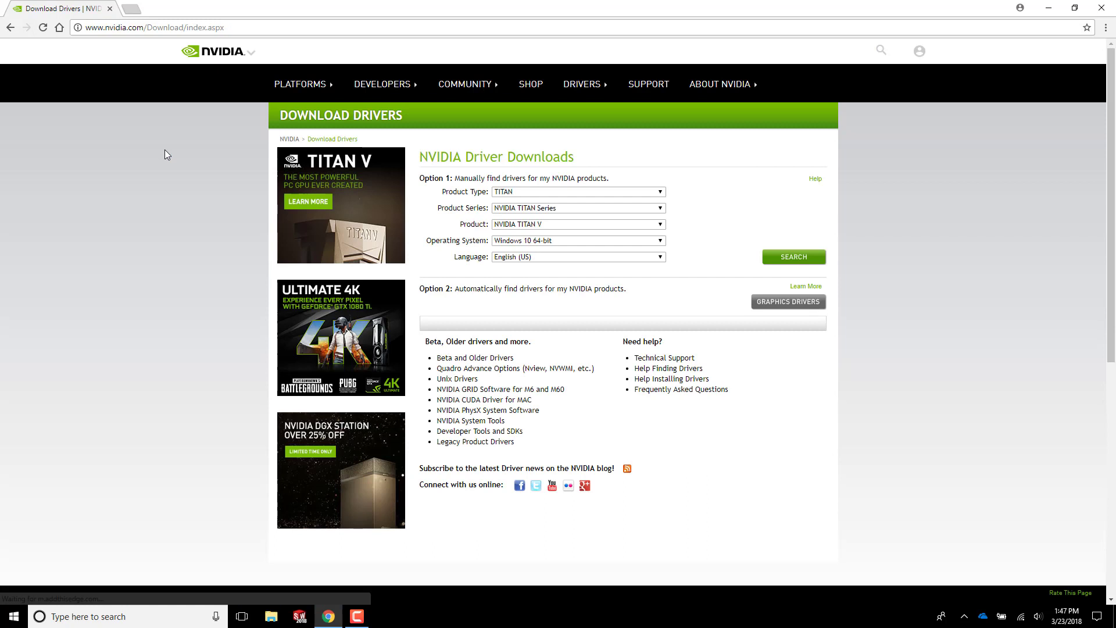
pyautogui.click(528, 192)
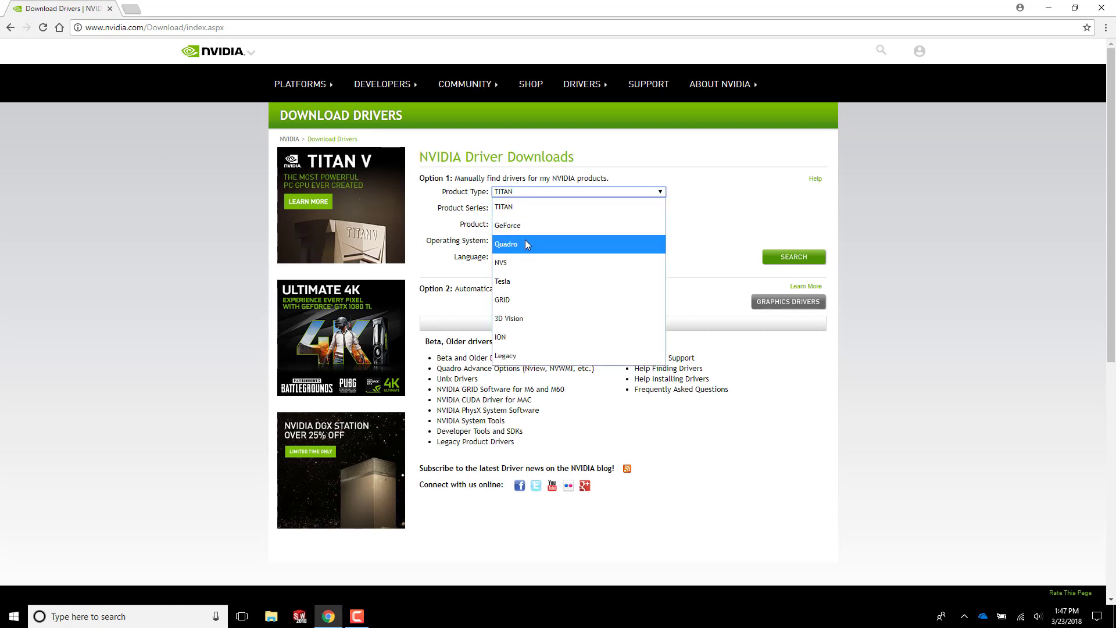
pyautogui.click(526, 242)
pyautogui.click(523, 209)
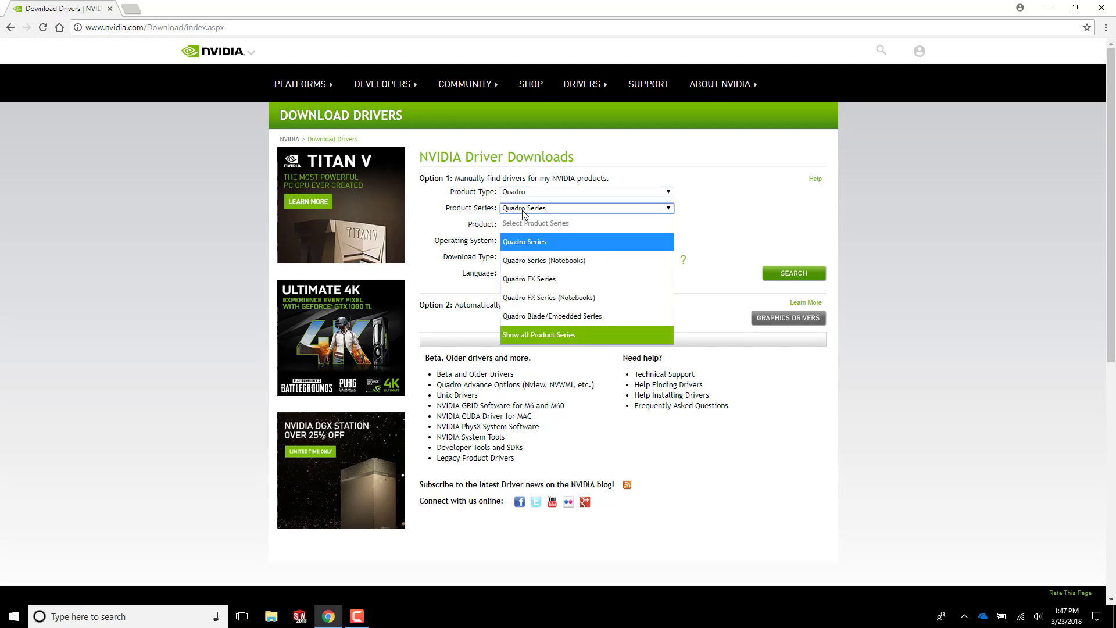
pyautogui.click(558, 260)
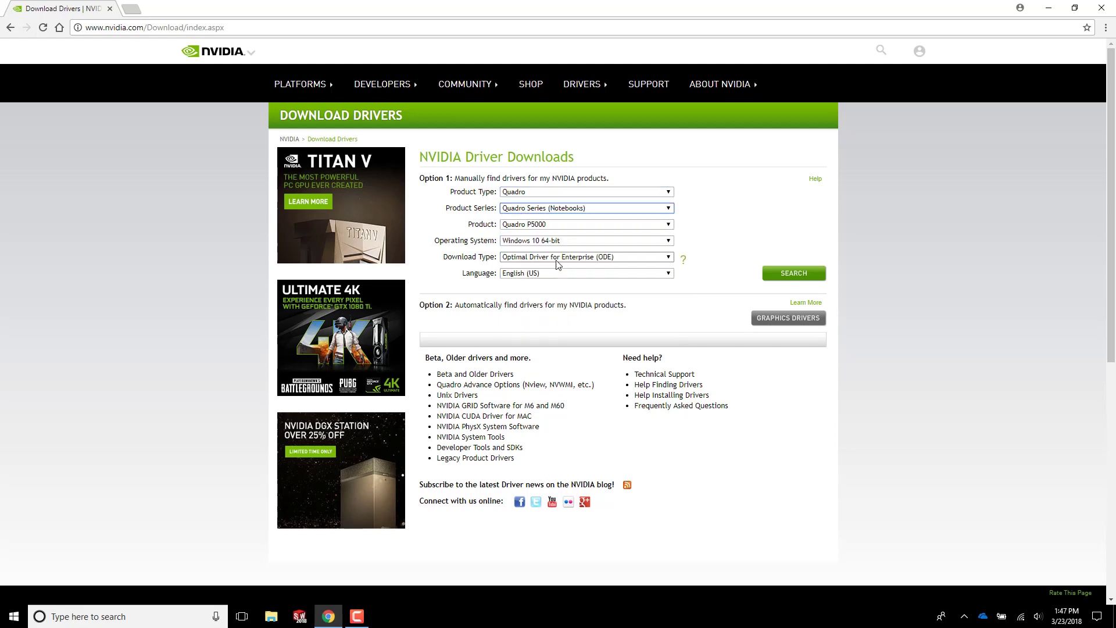
# - Select Quadro K5100M as the product and ODE as the download type
pyautogui.click(554, 227)
pyautogui.scroll(-1, 563, 385)
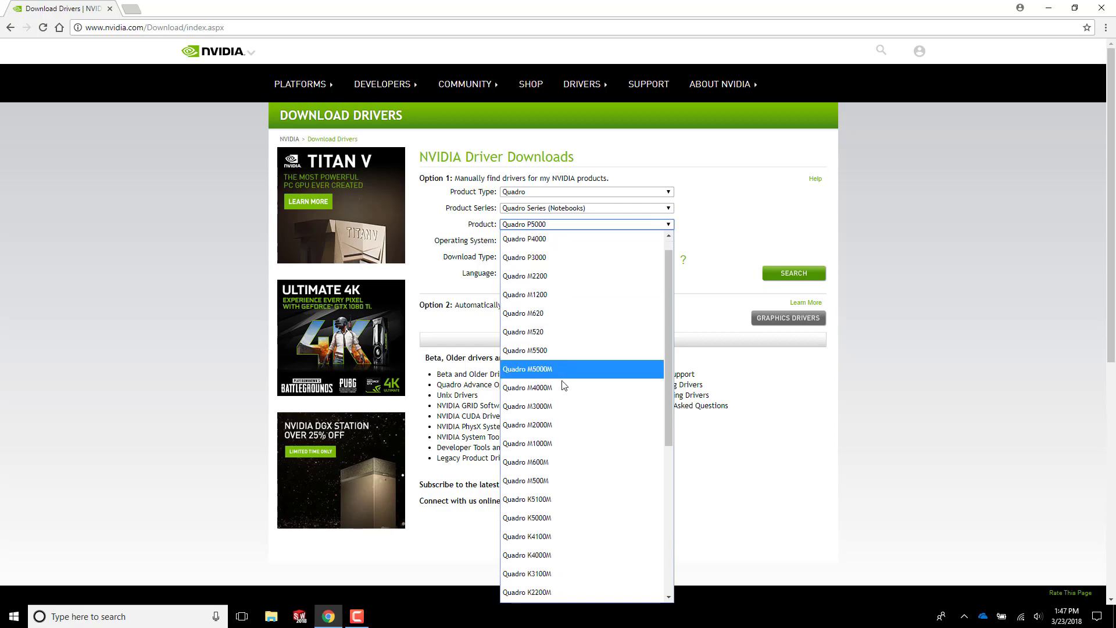
pyautogui.scroll(-4, 562, 385)
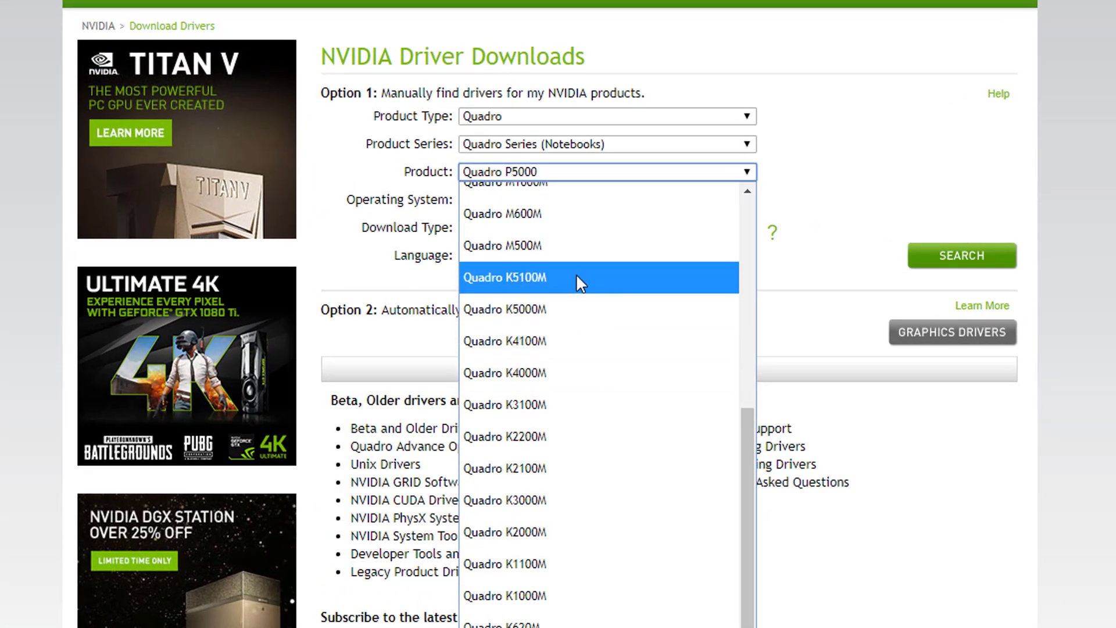
pyautogui.click(578, 278)
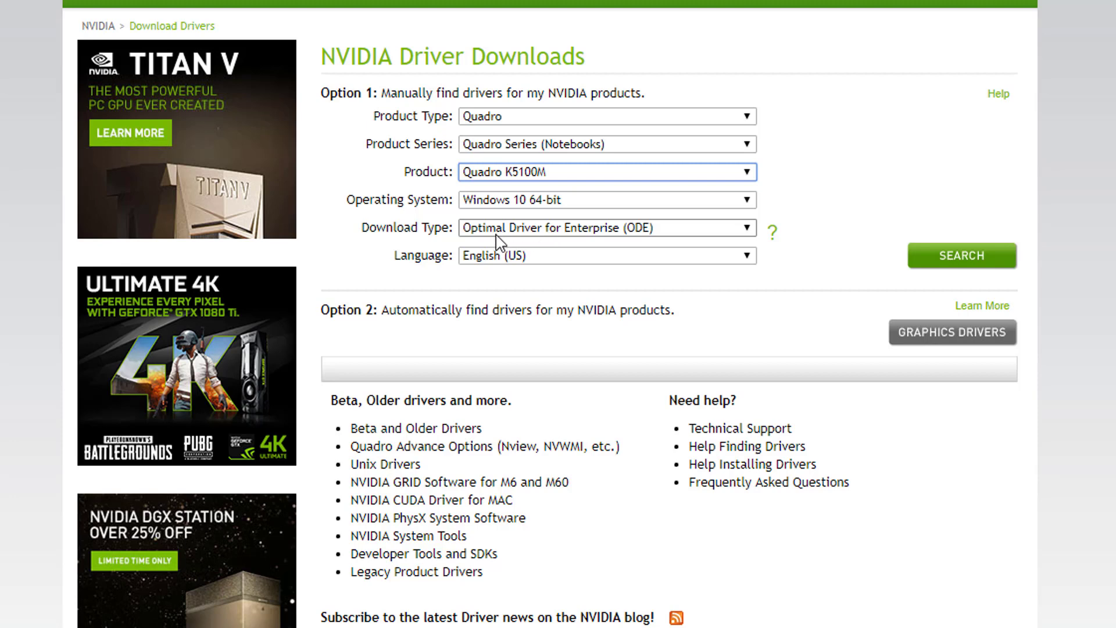
pyautogui.click(642, 228)
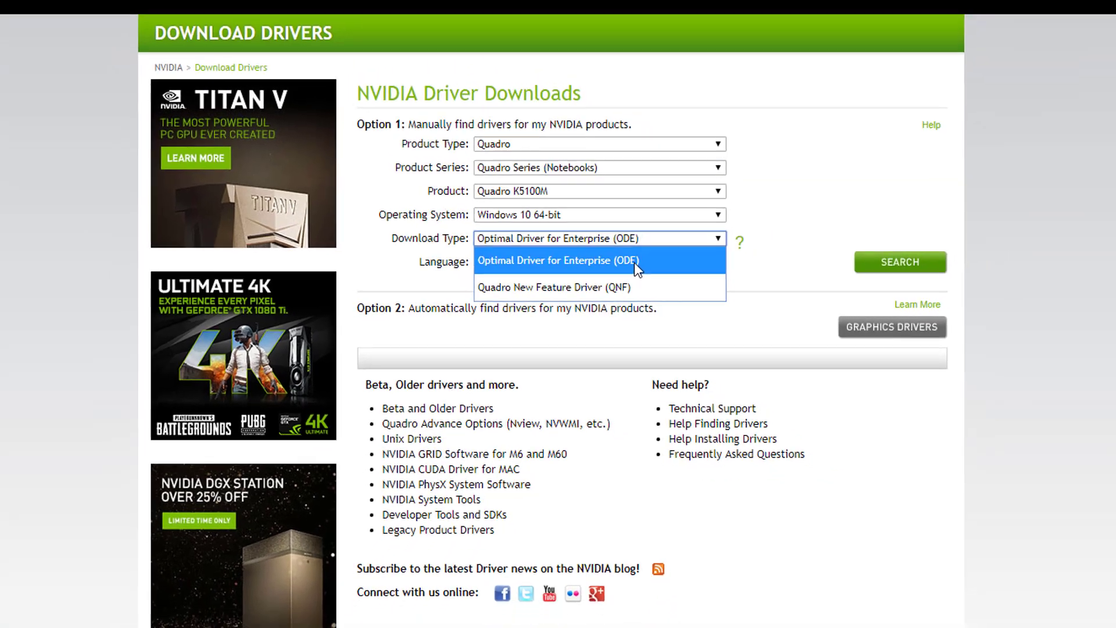
pyautogui.click(565, 263)
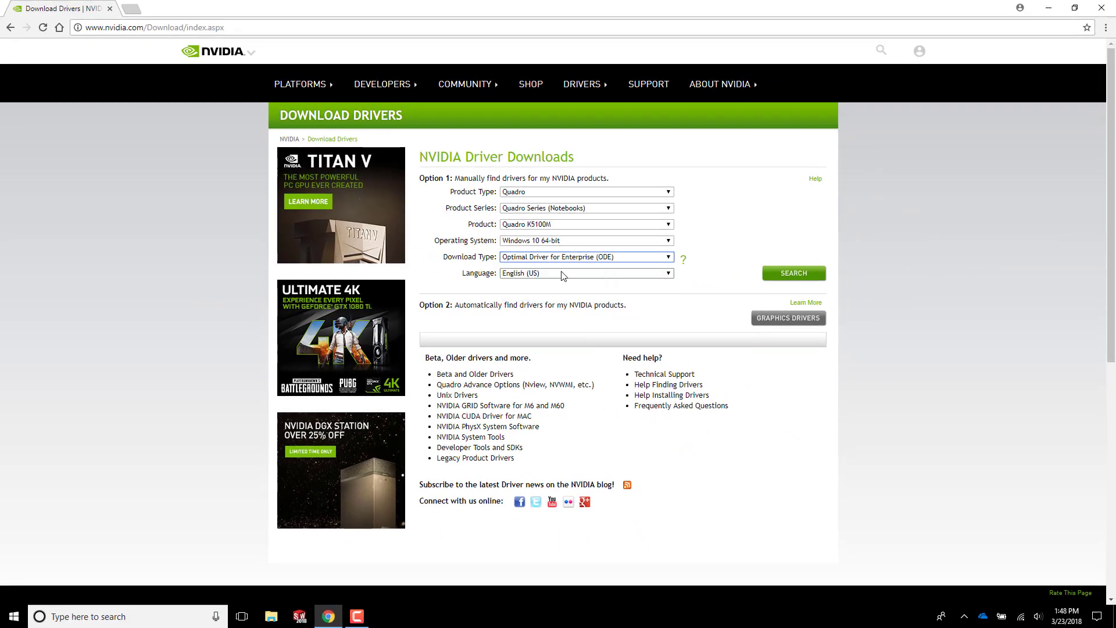
# - Search for the matching Quadro driver and check its version number, 391.03
pyautogui.click(791, 277)
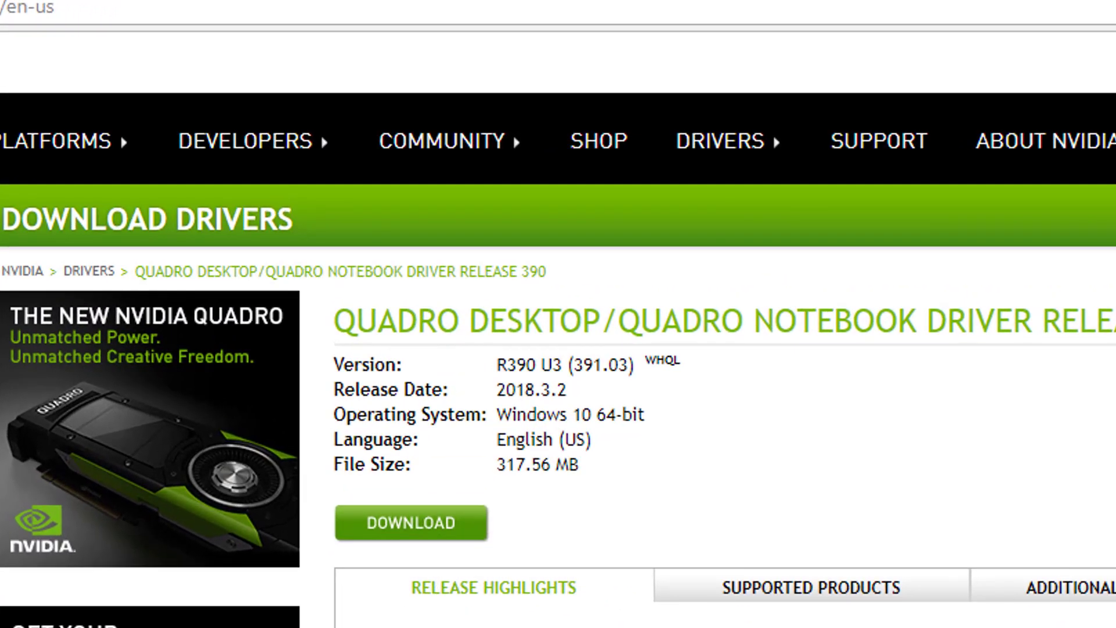
pyautogui.moveTo(576, 364); pyautogui.dragTo(628, 365)
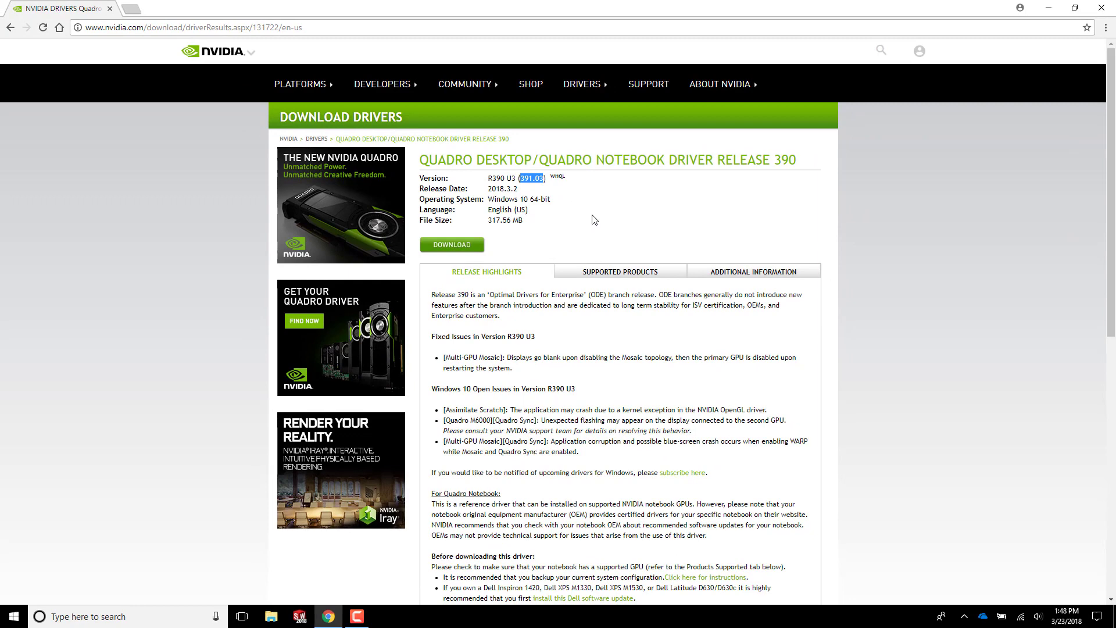
pyautogui.click(617, 214)
# - Download the 391.03 installer, skipping the sign-up form and agreeing to the licence
pyautogui.click(468, 244)
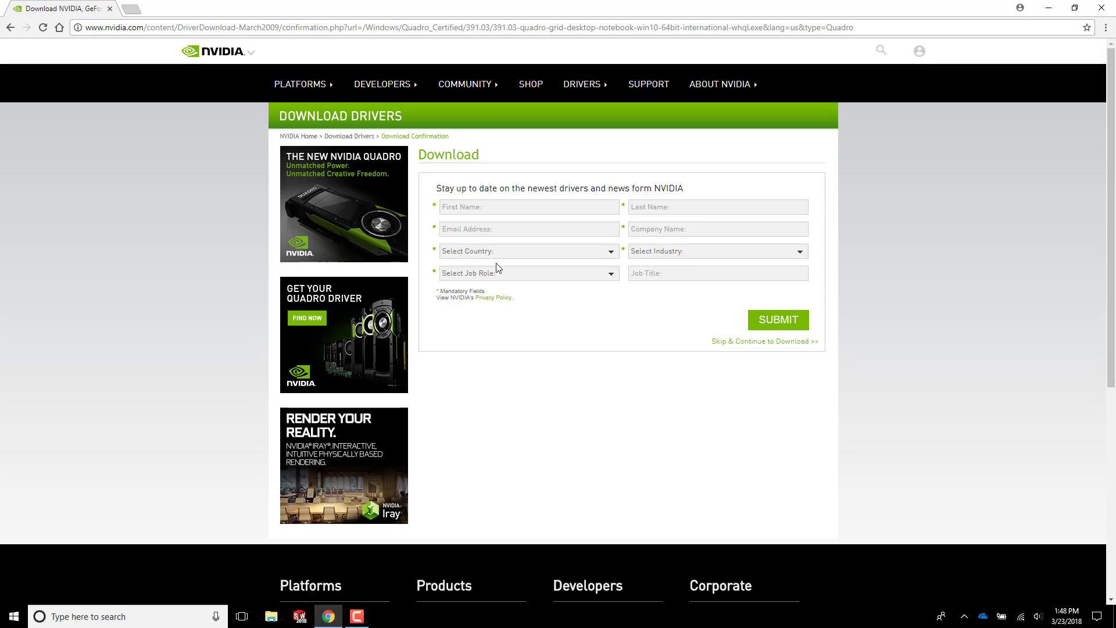
pyautogui.click(724, 344)
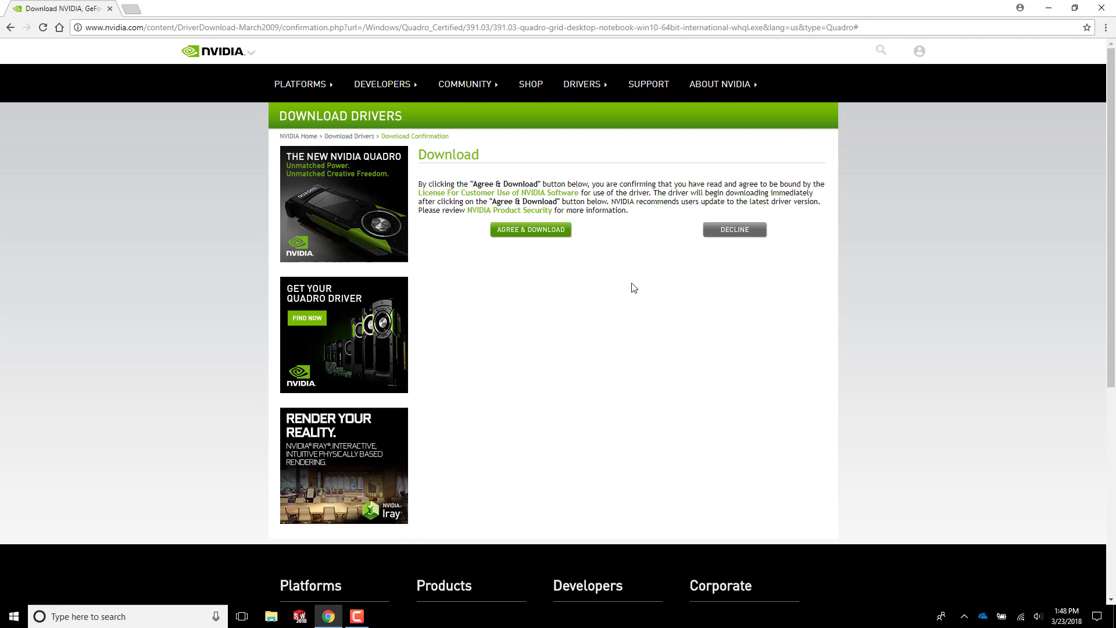
pyautogui.click(562, 232)
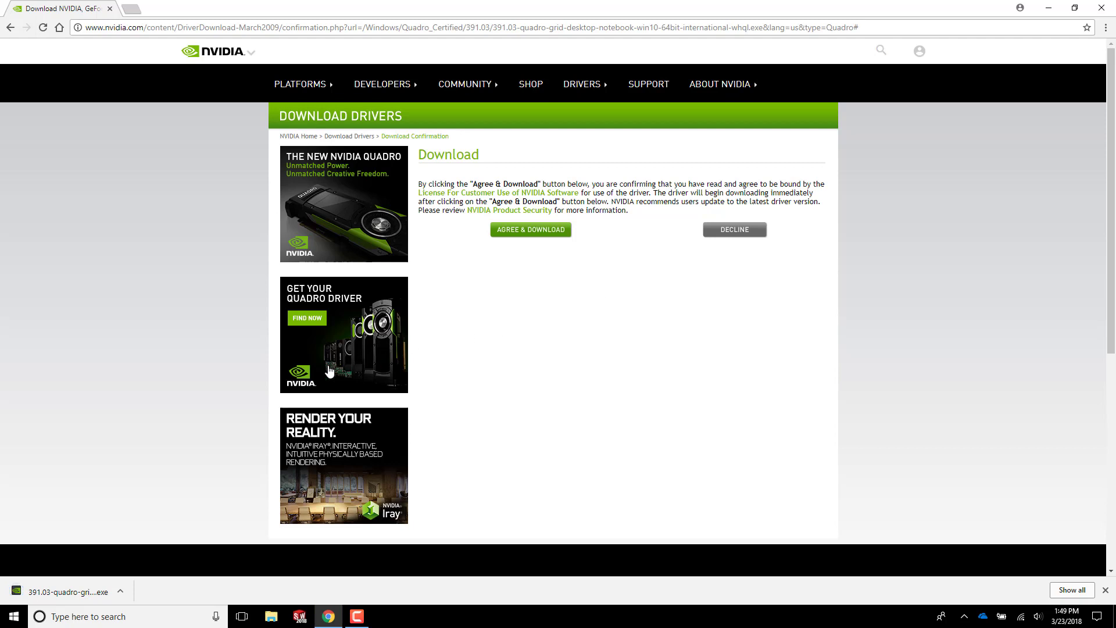
# - Run the downloaded 391.03 .exe and extract it to the default folder
pyautogui.click(80, 583)
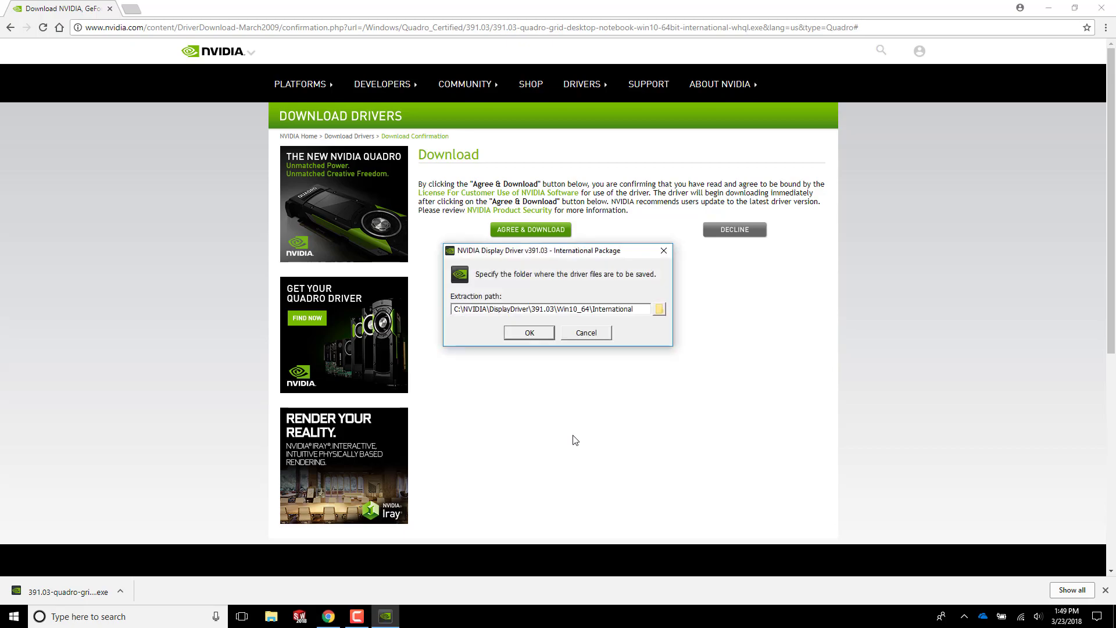
pyautogui.click(542, 336)
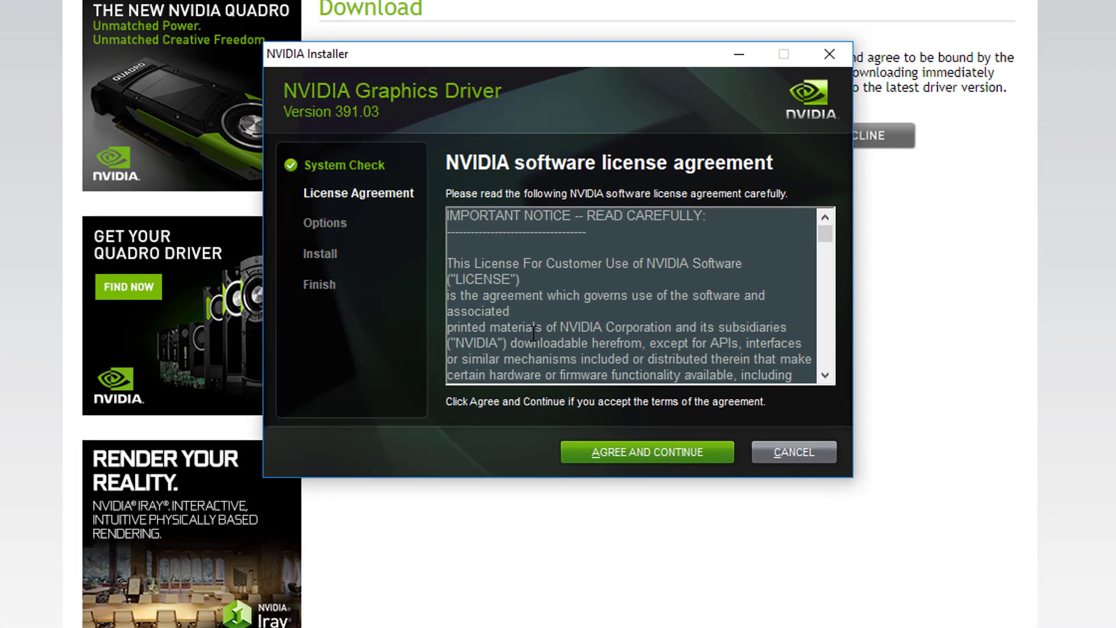
# - Agree to the licence and run a Custom (Advanced) clean installation of all components
pyautogui.click(686, 450)
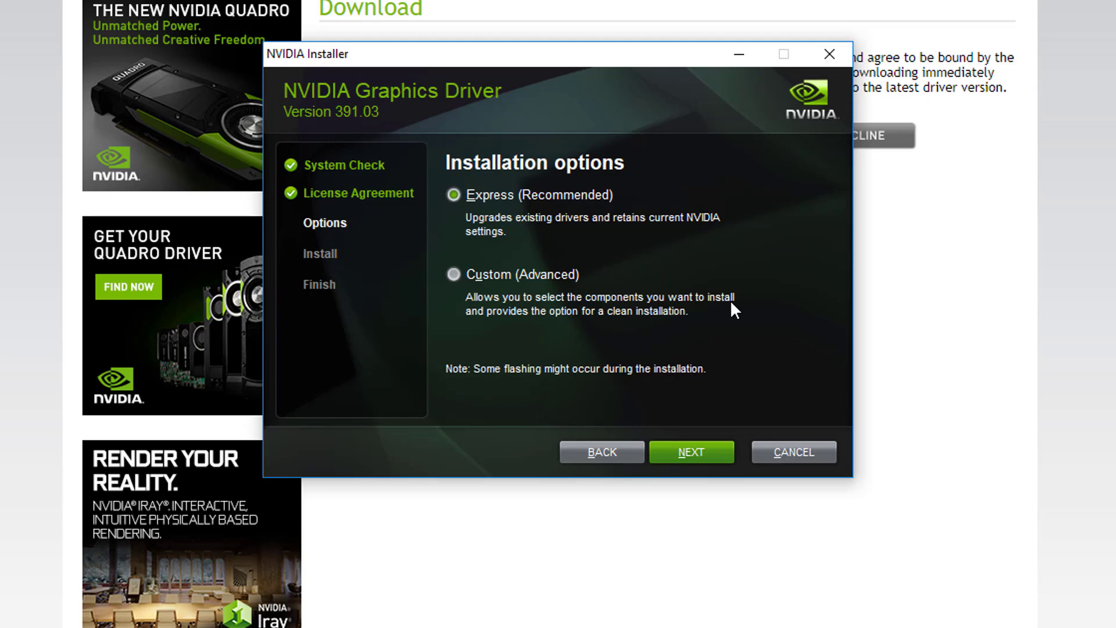
pyautogui.click(453, 274)
pyautogui.click(684, 448)
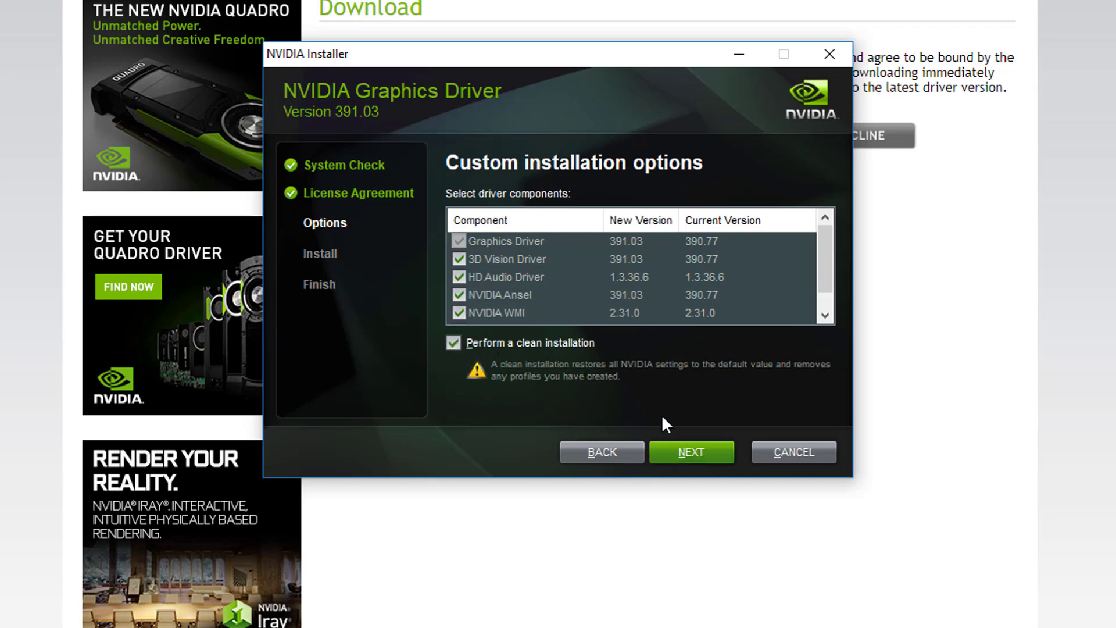
pyautogui.click(708, 460)
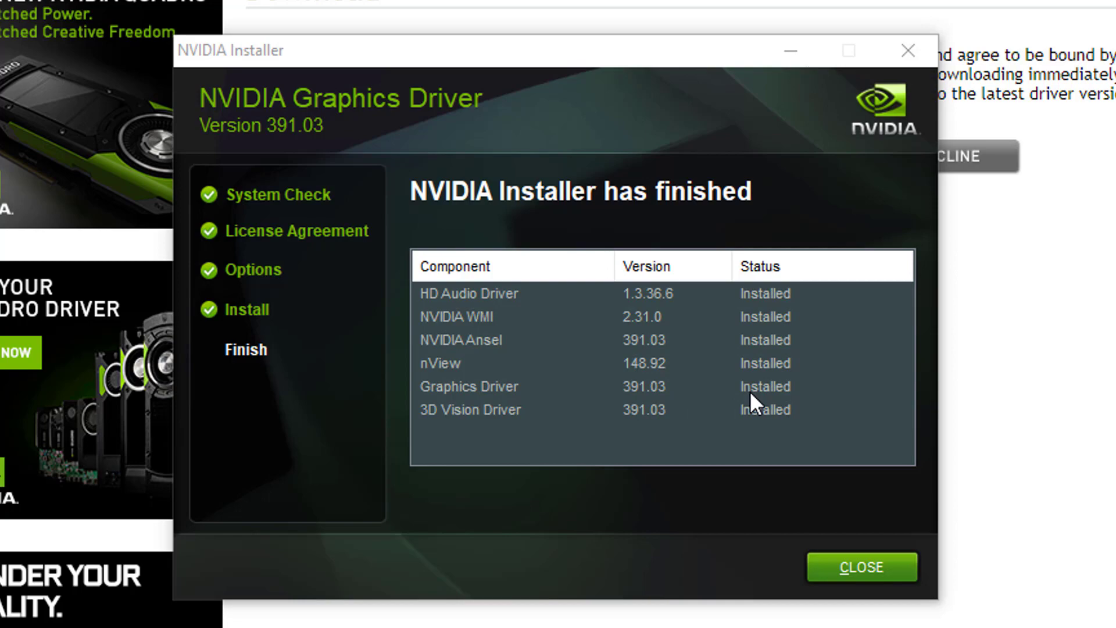
# - Close the installer once all six components show as Installed
pyautogui.click(864, 563)
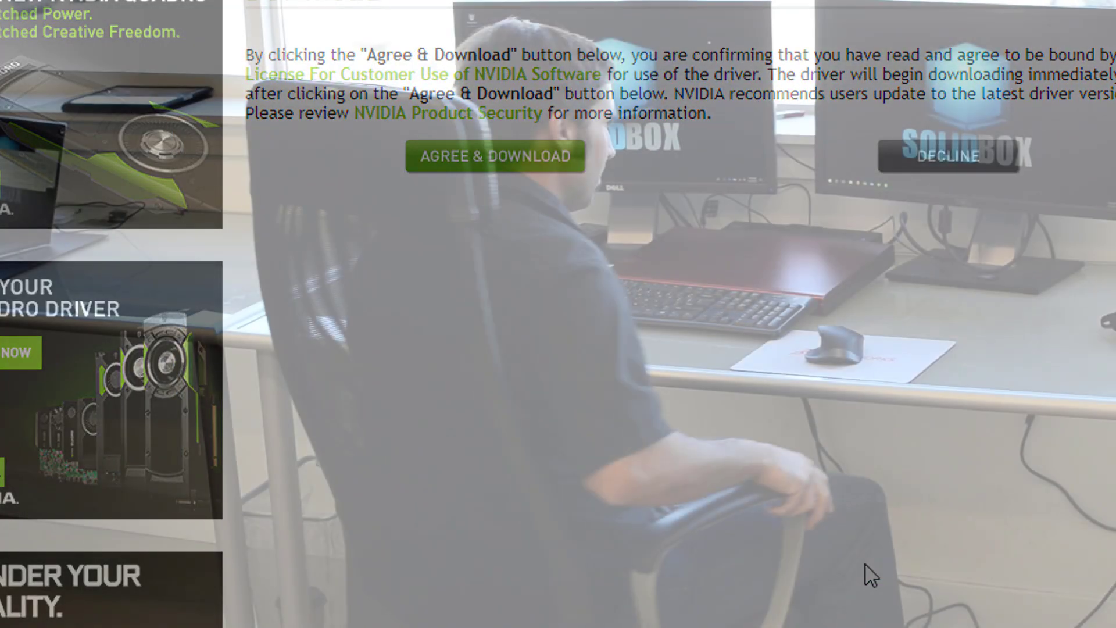